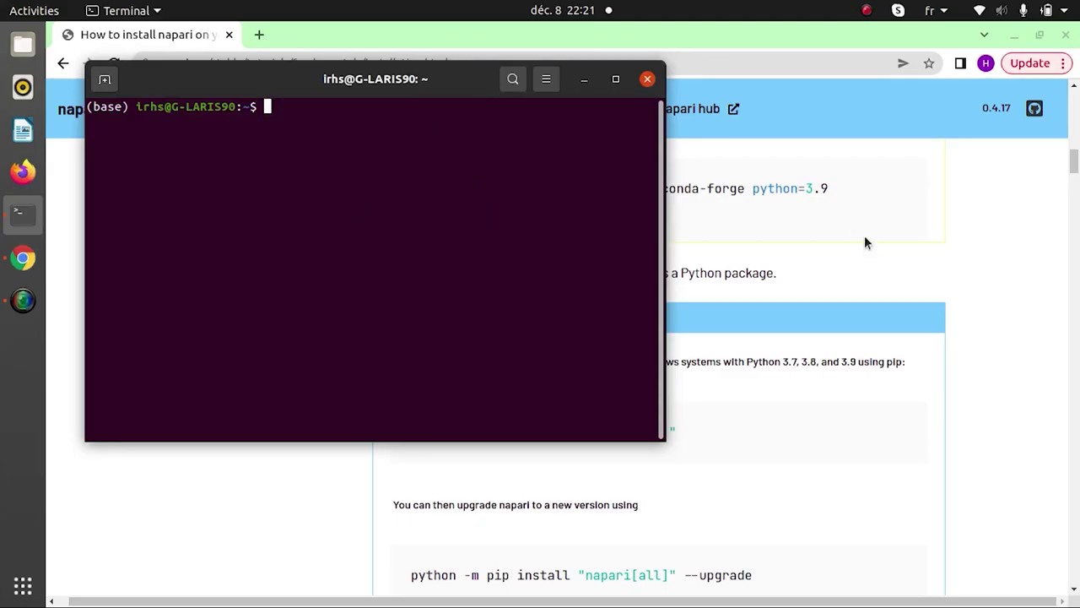
# - Copy the guide's conda create command for a Python 3.9 napari-env environment from conda-forge
pyautogui.moveTo(831, 189); pyautogui.dragTo(439, 181)
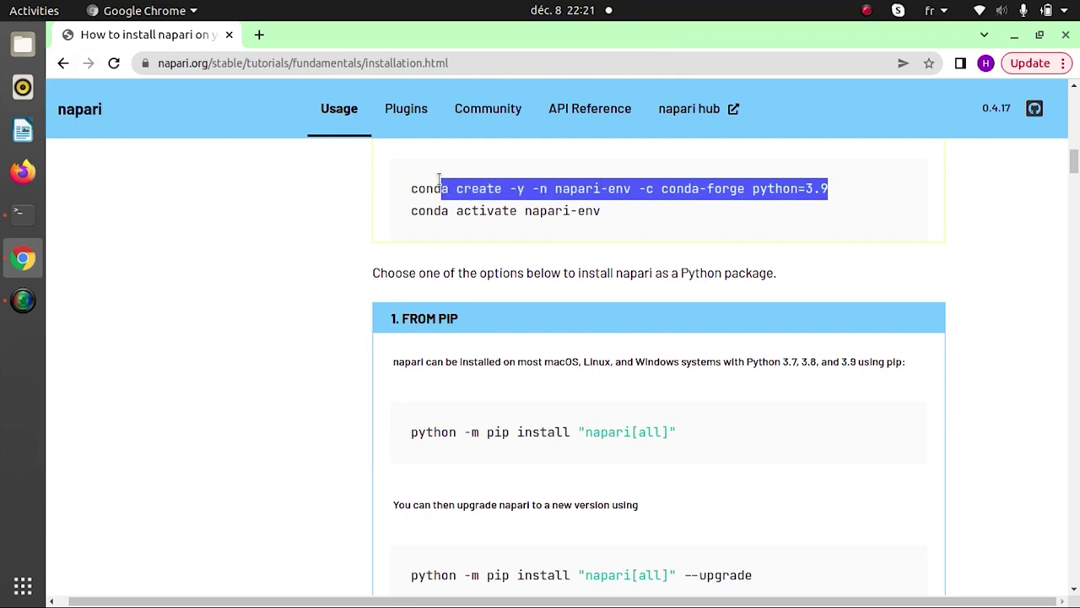
pyautogui.doubleClick(430, 188)
pyautogui.click(852, 161)
pyautogui.tripleClick(851, 190)
# - Run the command in Terminal to create napari-env, then activate the environment
pyautogui.click(23, 211)
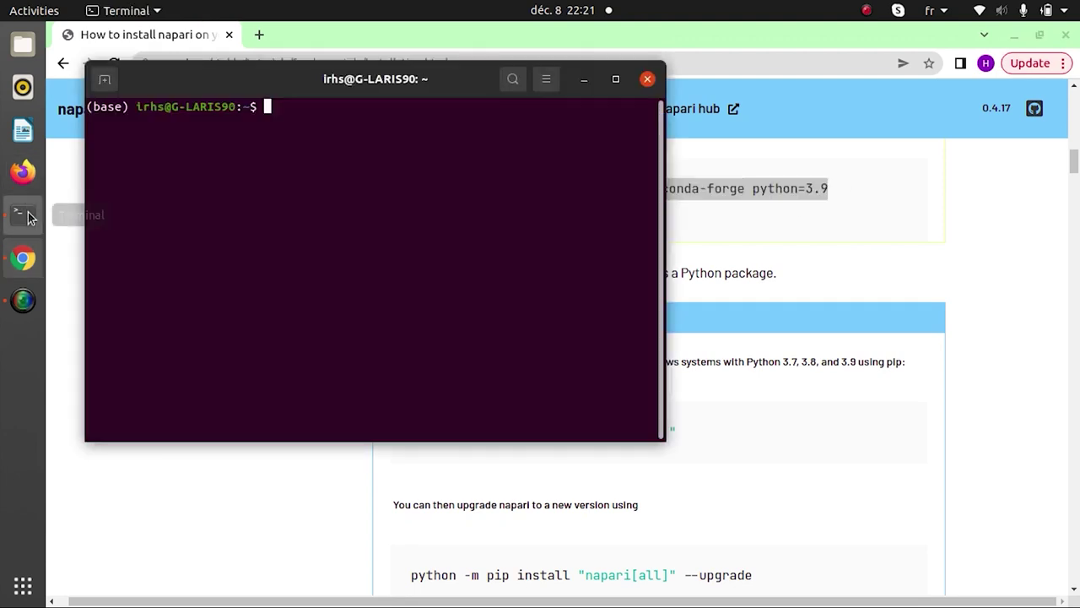
pyautogui.write('conda create -y -n napari-env -c conda-forge python=3.9')
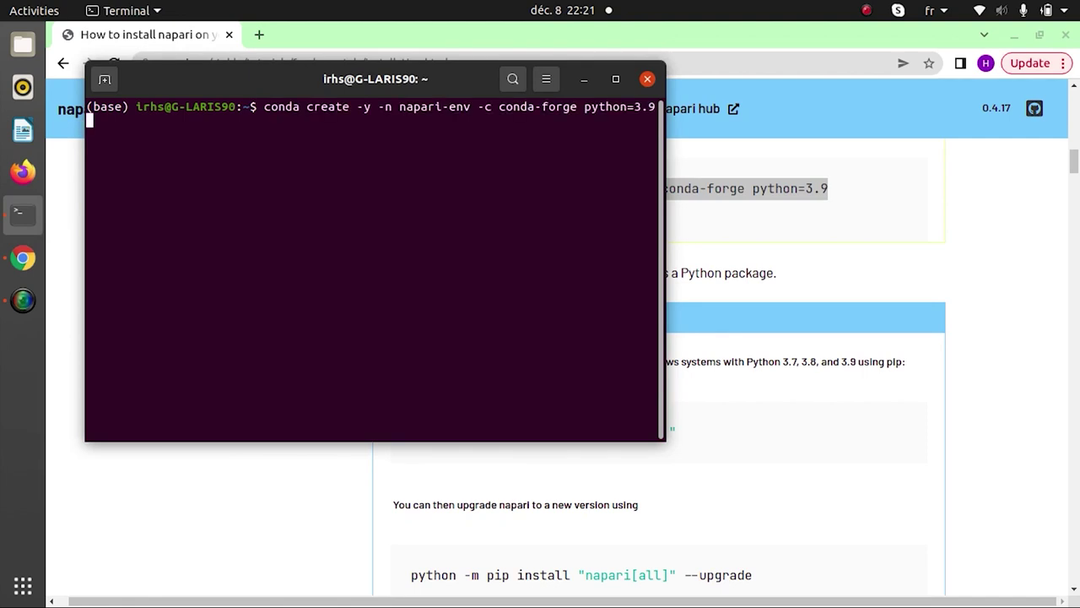
pyautogui.press('Return')
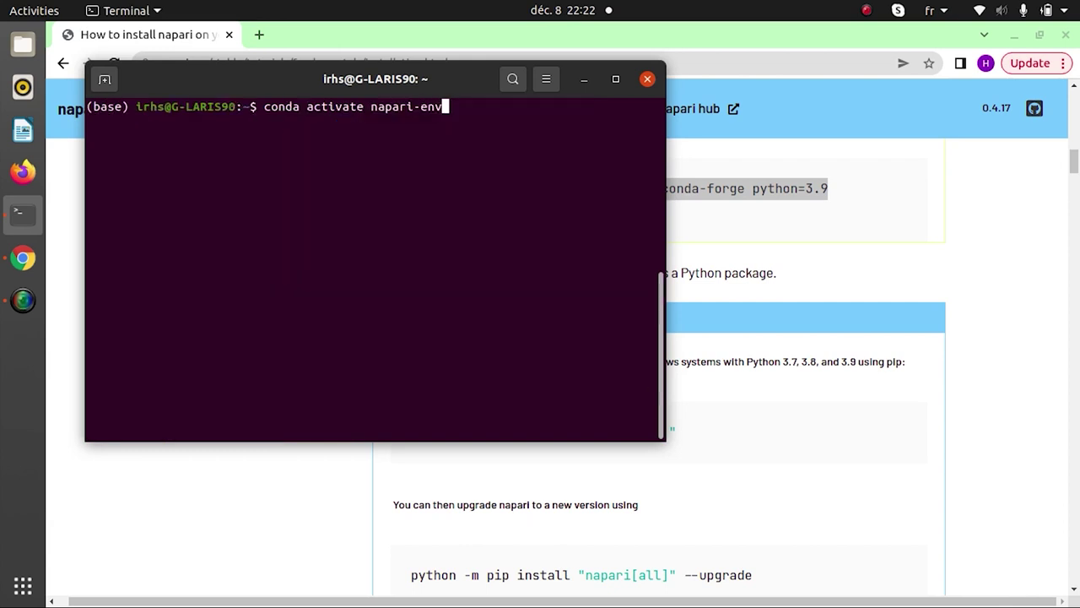
pyautogui.press('Return')
# - Run python -m pip install "napari[all]" at the napari-env prompt
pyautogui.write('p')
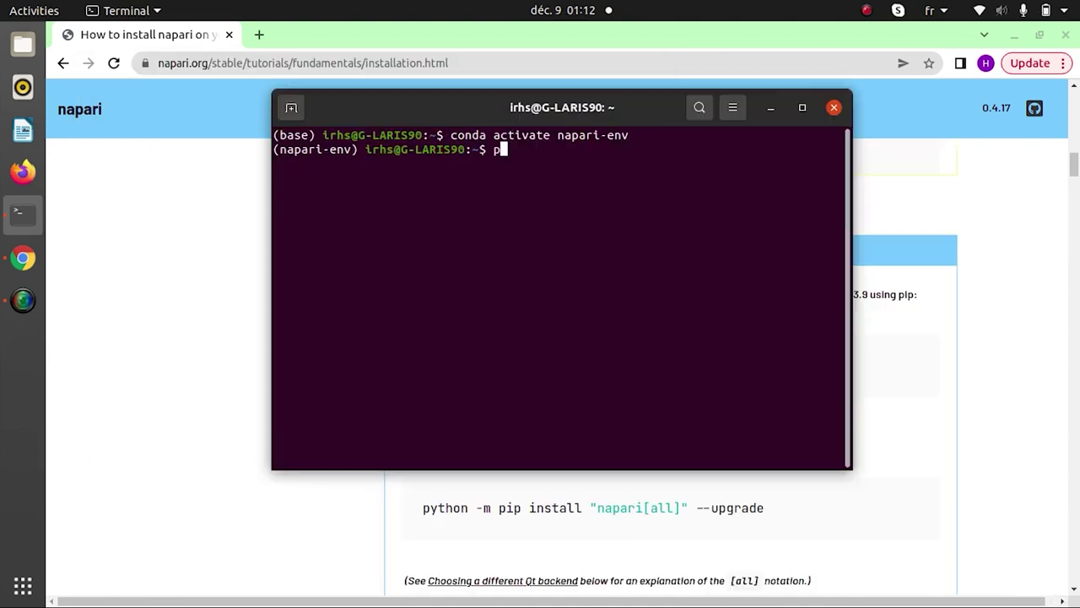
pyautogui.write('ython -m pip inst')
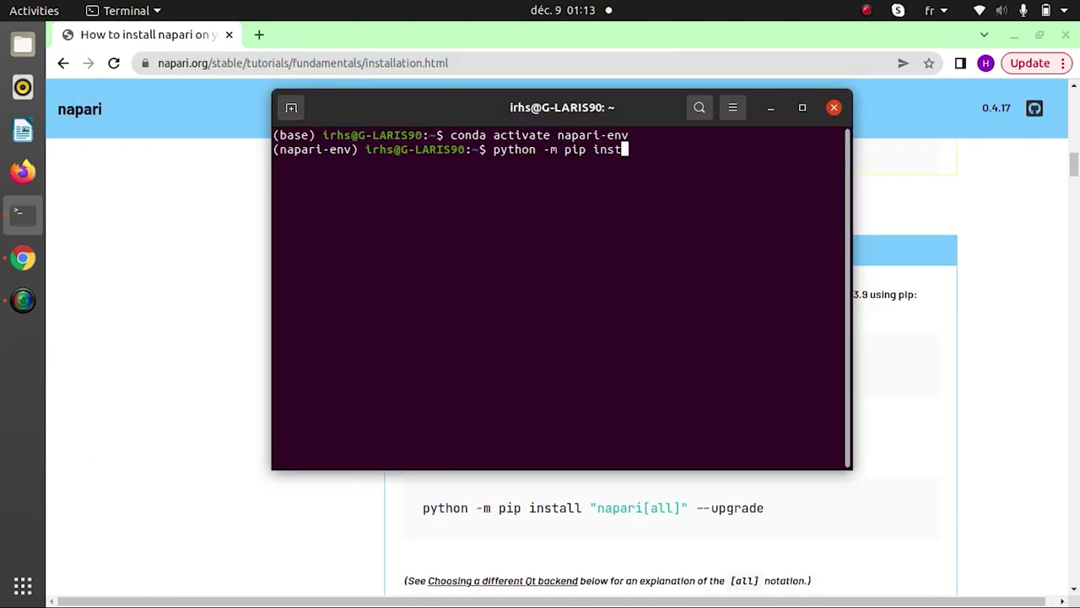
pyautogui.write('all "napari')
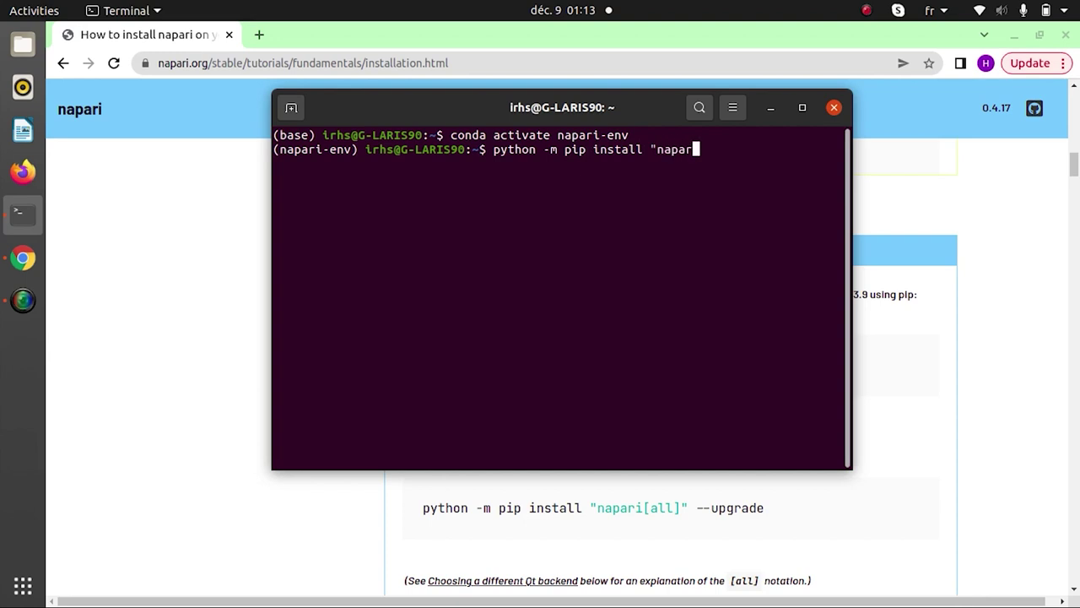
pyautogui.write('[all]')
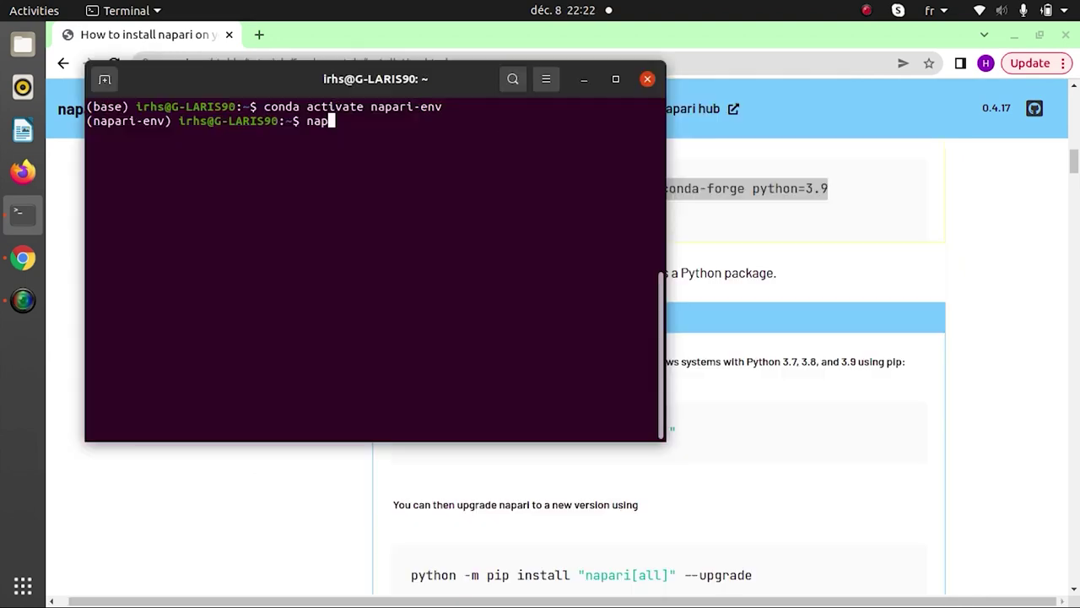
pyautogui.write('ari')
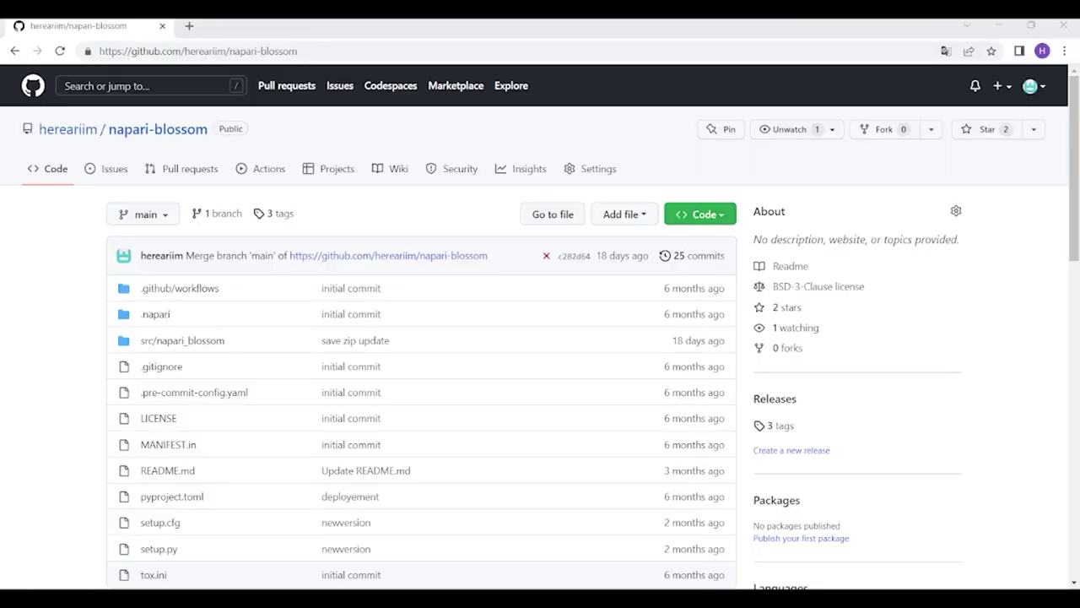
pyautogui.scroll(-10, 613, 566)
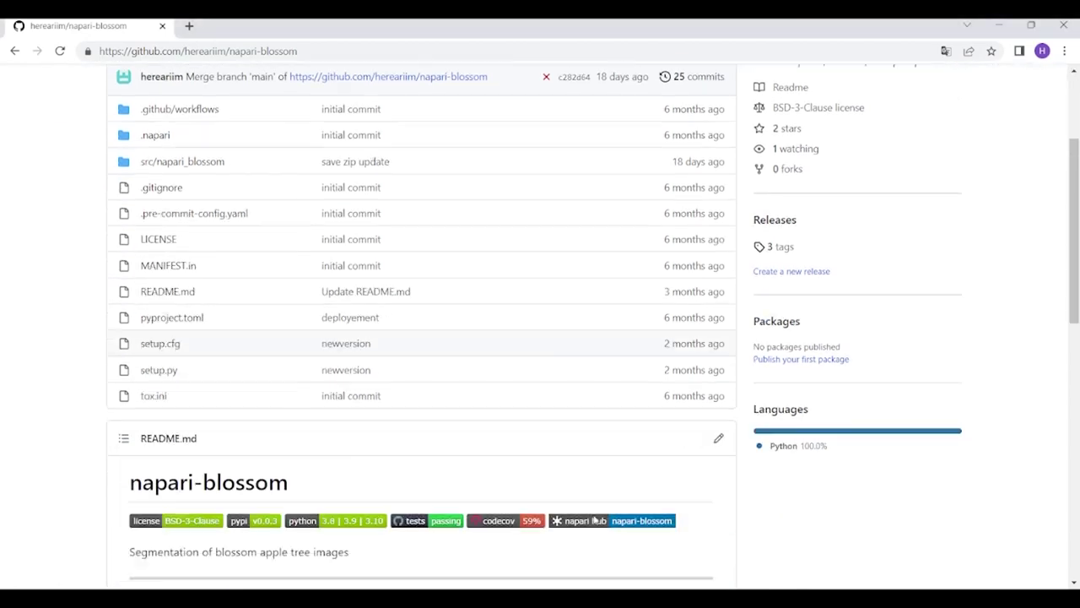
pyautogui.scroll(-3, 594, 515)
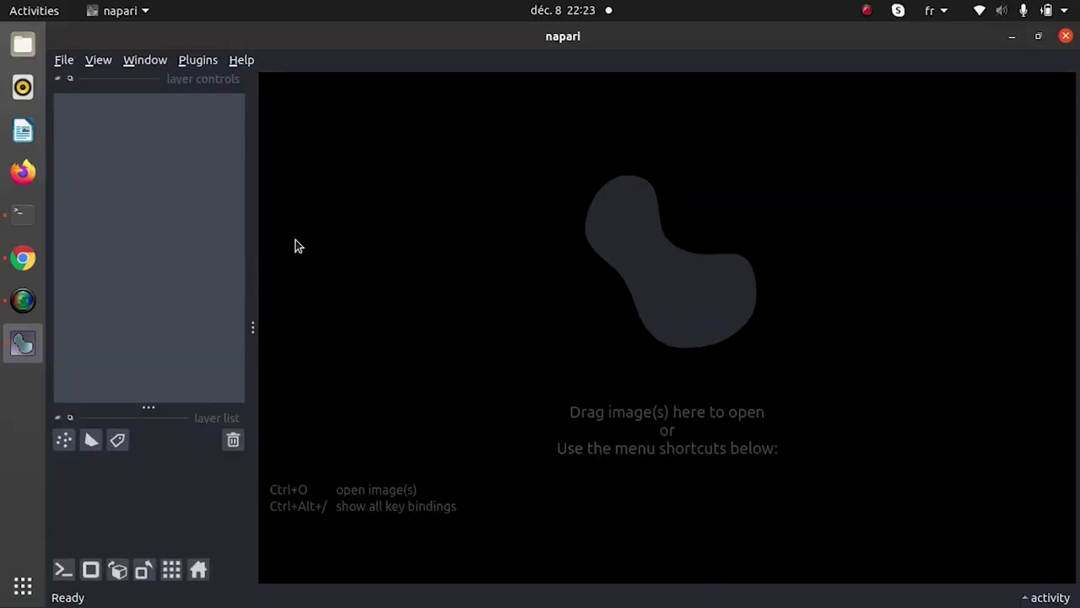
# - Install napari-blossom and napari-apple from the plugin manager, then close the dialog and napari
pyautogui.click(199, 61)
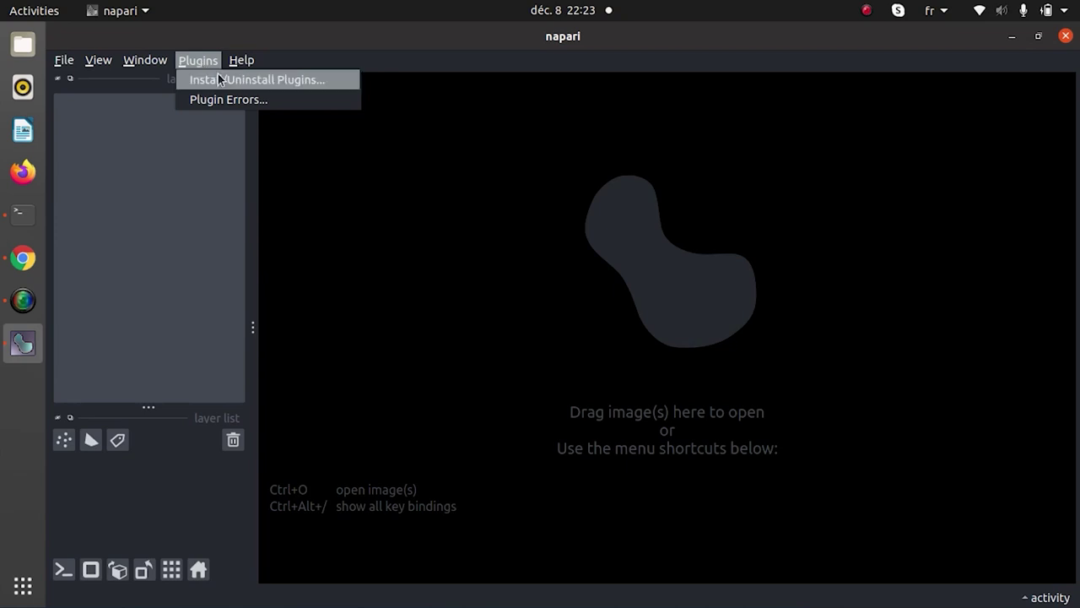
pyautogui.click(218, 78)
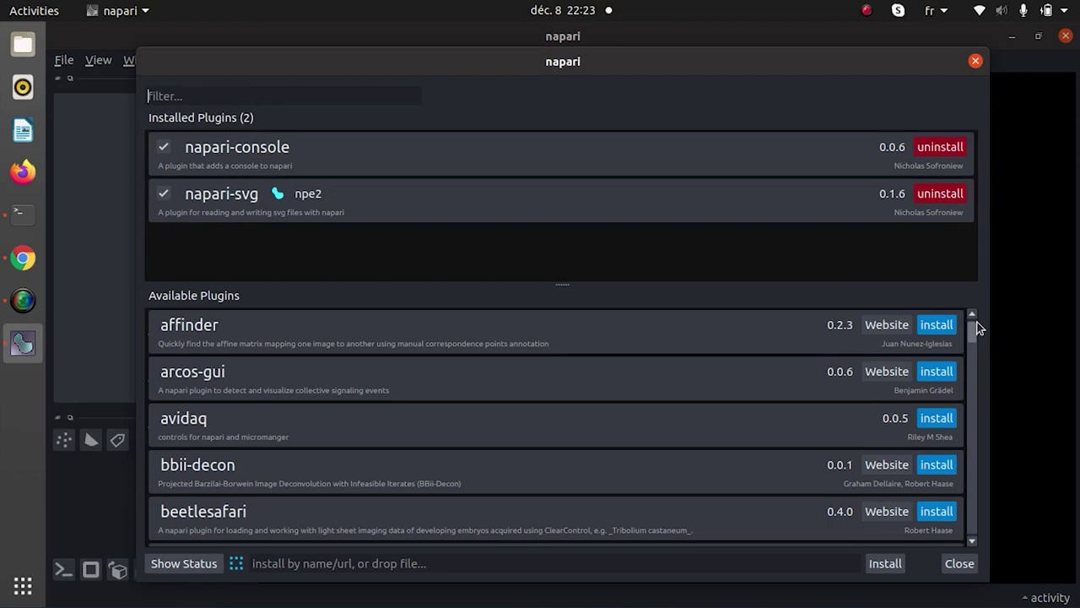
pyautogui.moveTo(970, 331); pyautogui.dragTo(974, 348)
pyautogui.scroll(-15, 717, 445)
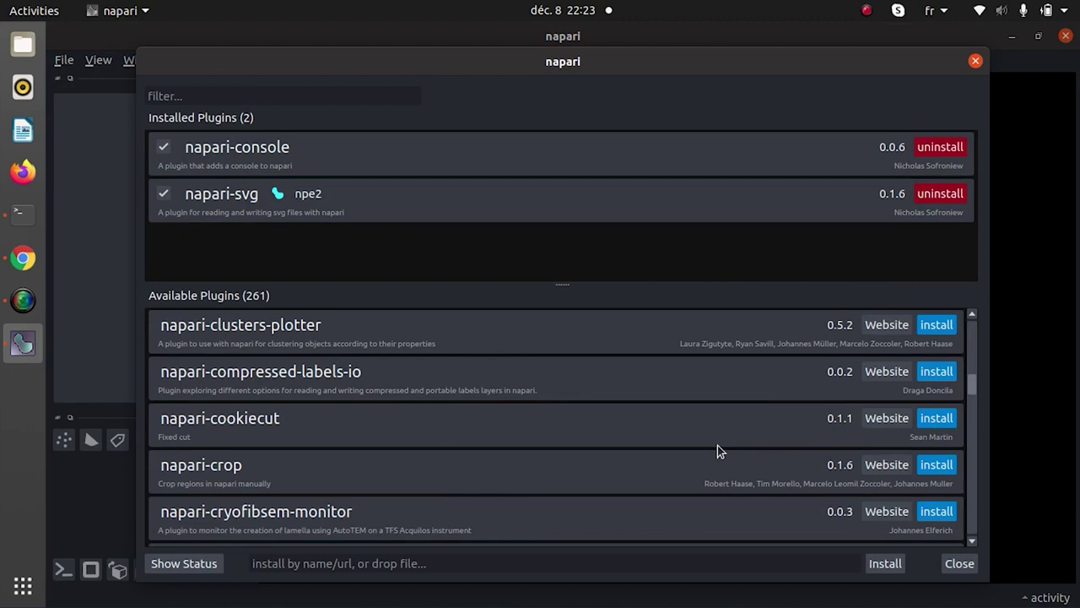
pyautogui.scroll(12, 717, 444)
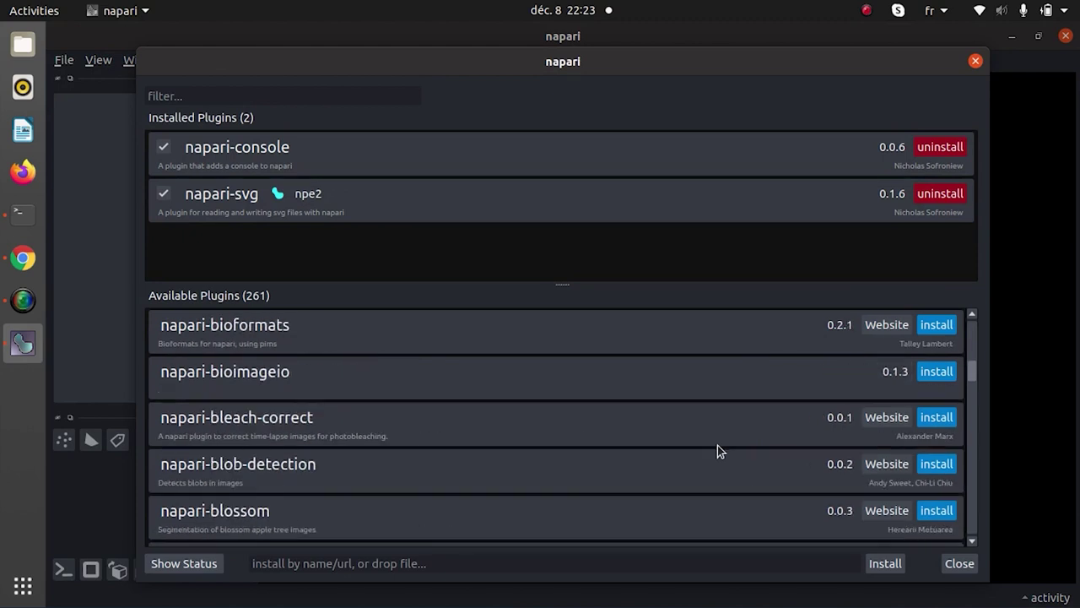
pyautogui.scroll(-4, 718, 445)
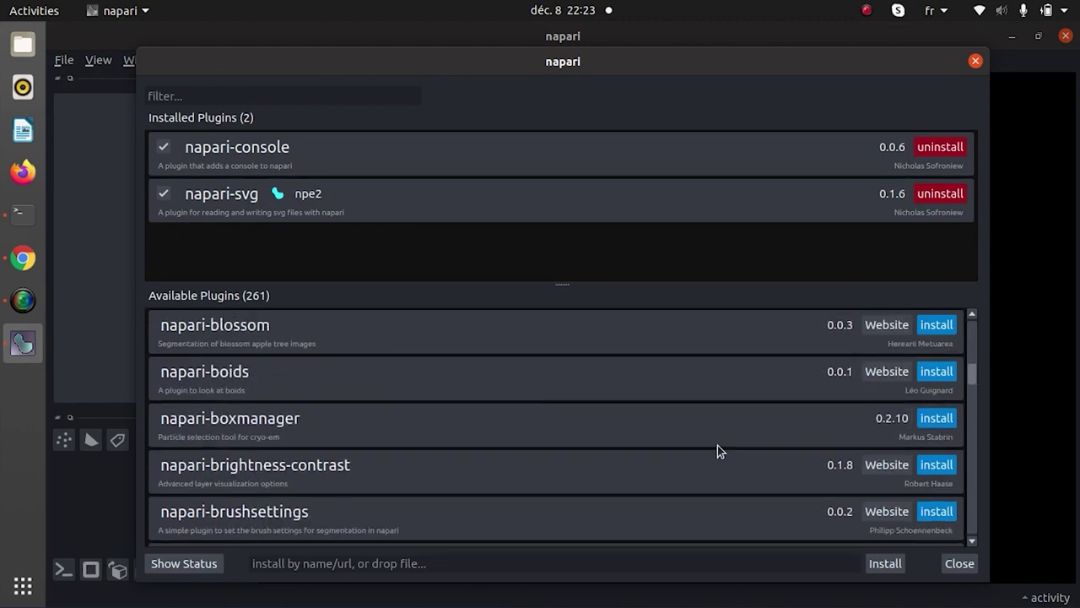
pyautogui.click(921, 329)
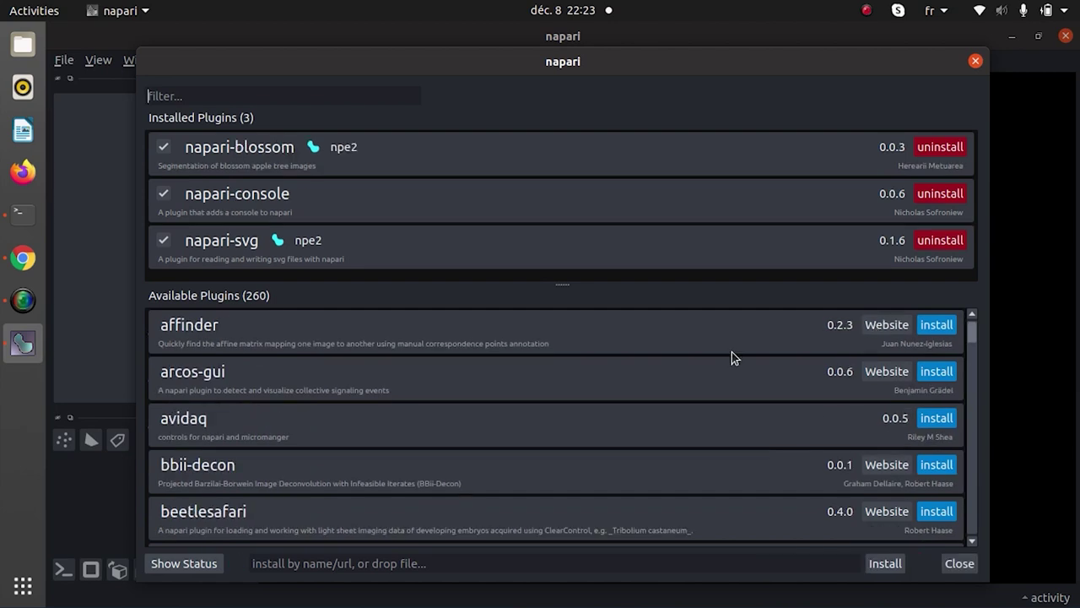
pyautogui.click(936, 371)
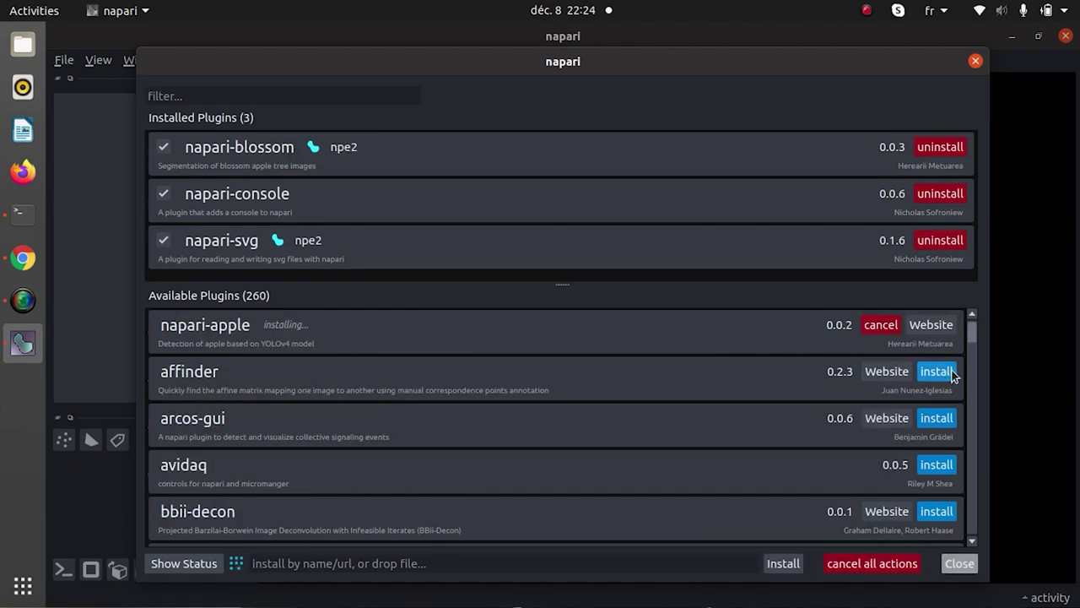
pyautogui.press('Escape')
pyautogui.click(1066, 36)
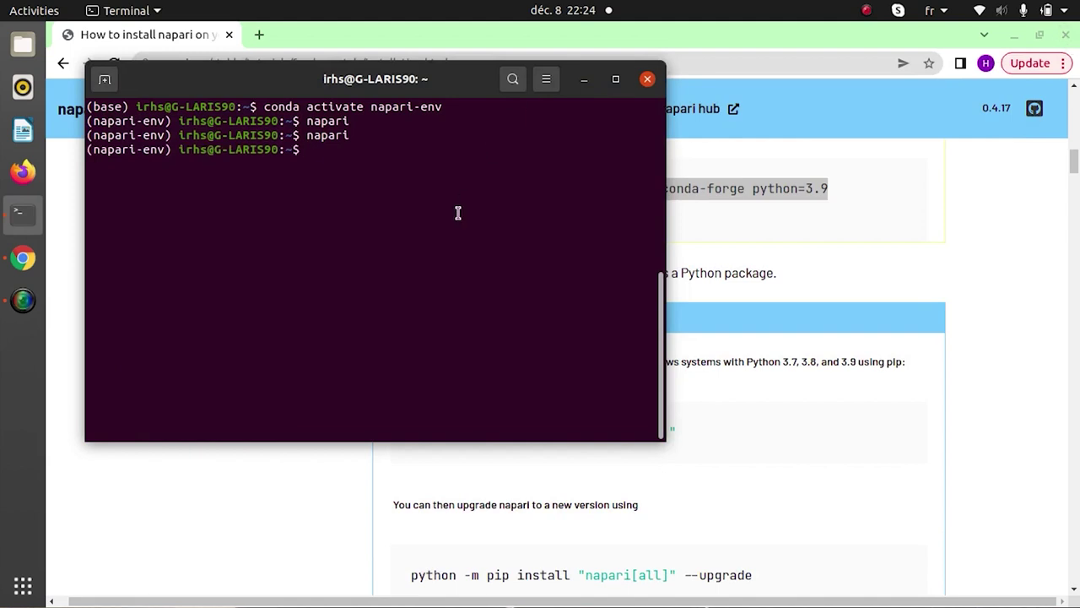
# - Exit the shell session, then dock the napari-apple Image detection panel in napari
pyautogui.write('exit')
pyautogui.press('Return')
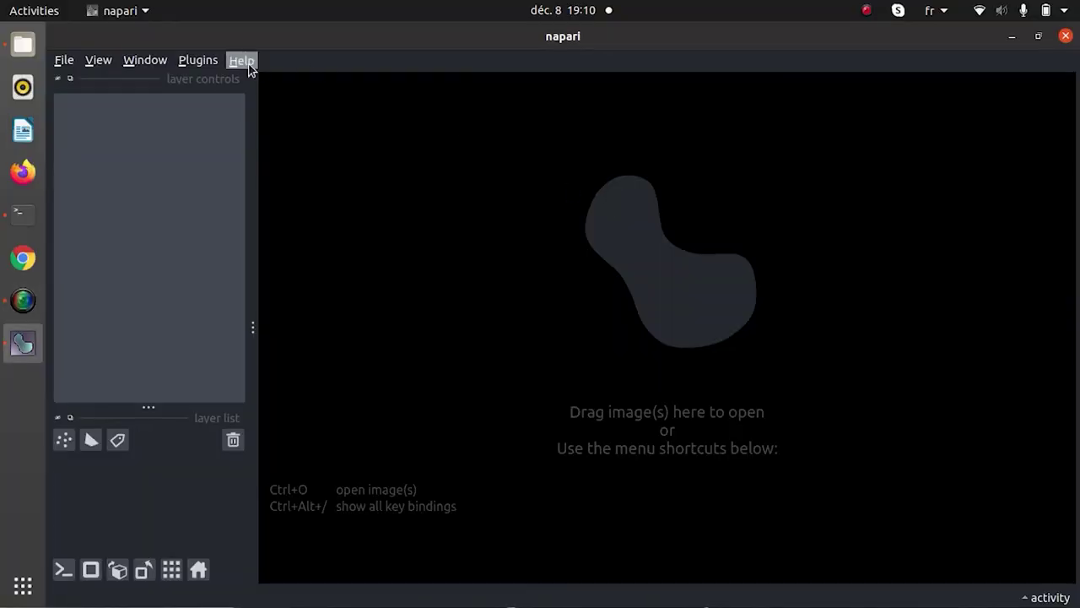
pyautogui.click(197, 60)
pyautogui.click(285, 120)
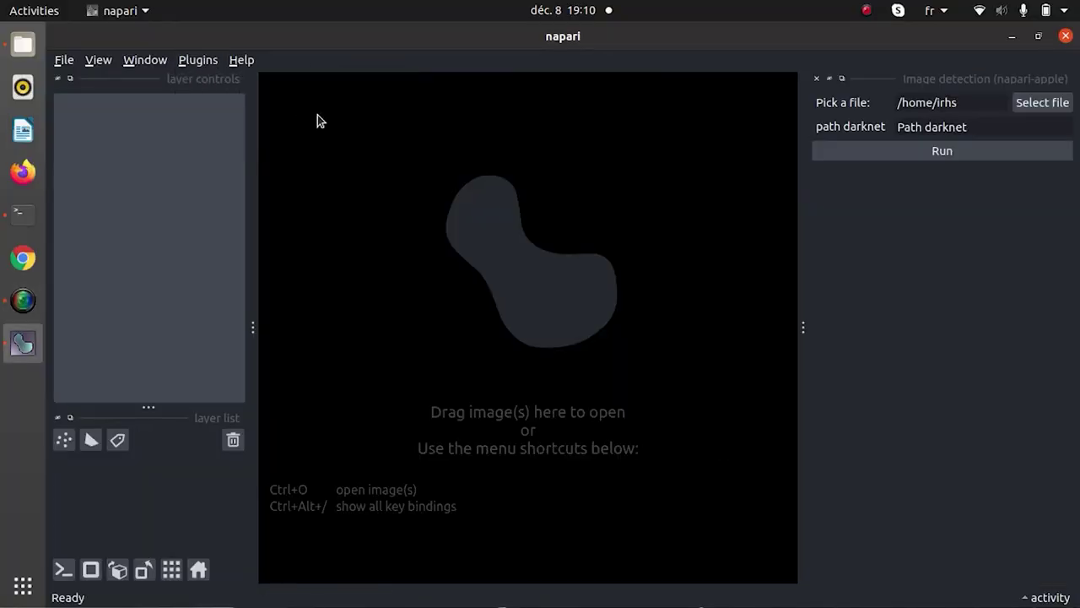
# - Choose Desktop/sample_image/Apple.jpg as the apple detection input file
pyautogui.click(1025, 111)
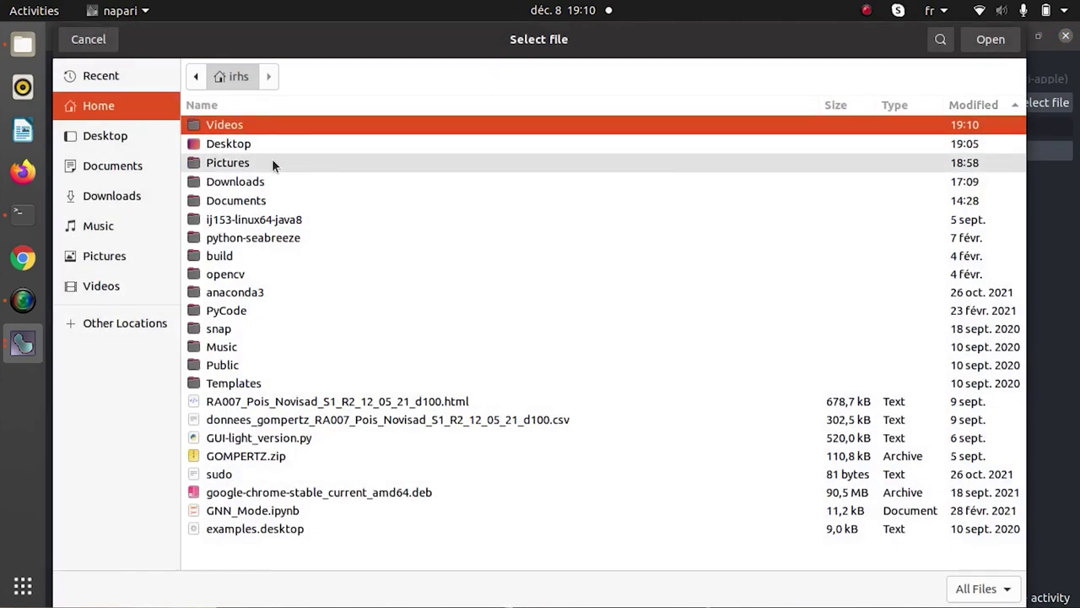
pyautogui.click(133, 137)
pyautogui.doubleClick(233, 128)
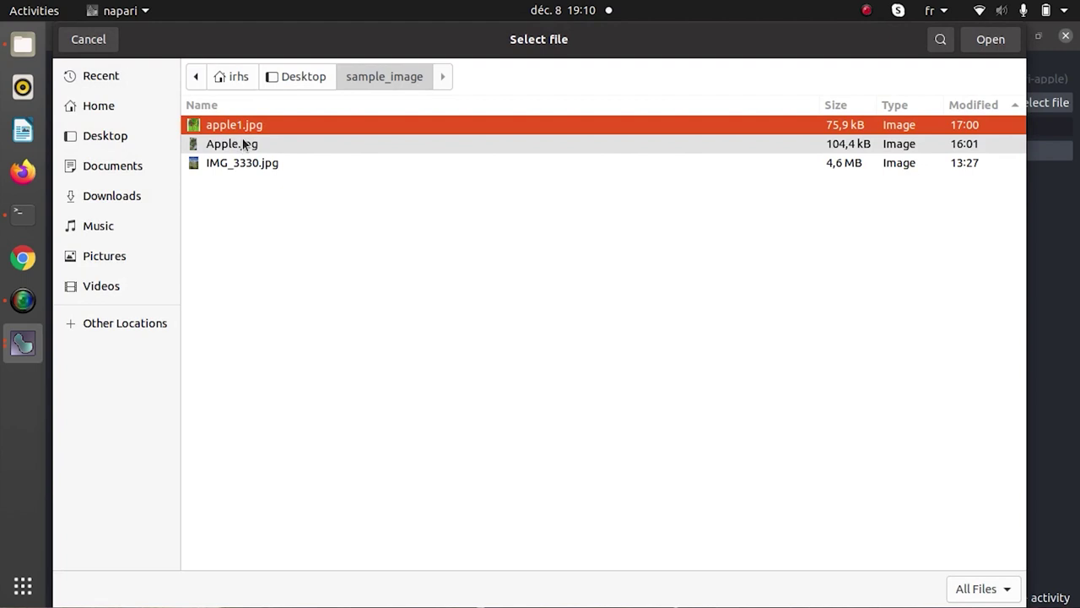
pyautogui.moveTo(241, 146); pyautogui.dragTo(23, 44)
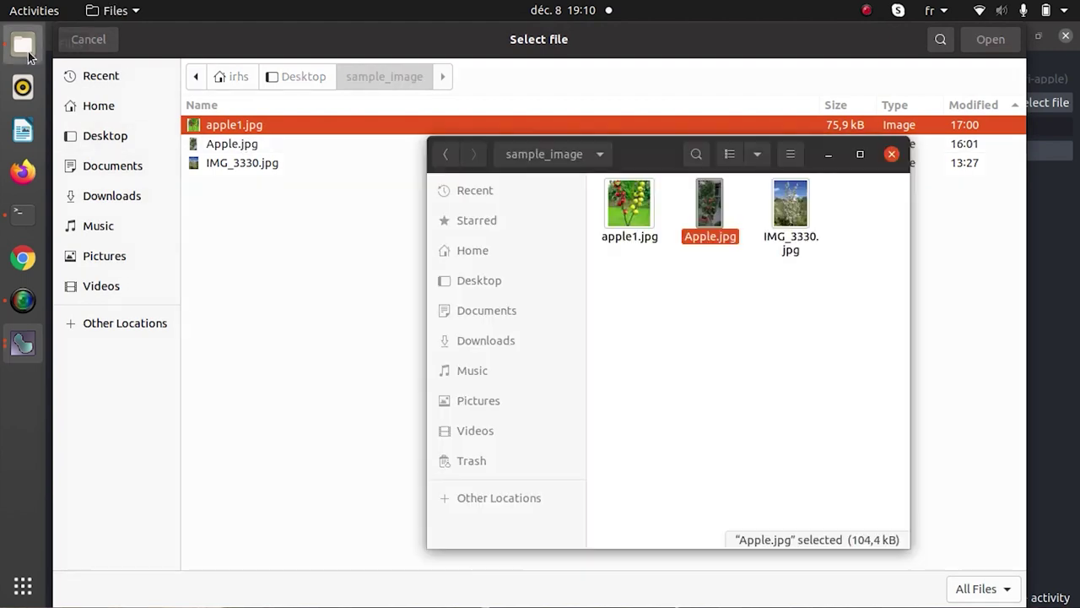
pyautogui.doubleClick(716, 221)
pyautogui.click(724, 56)
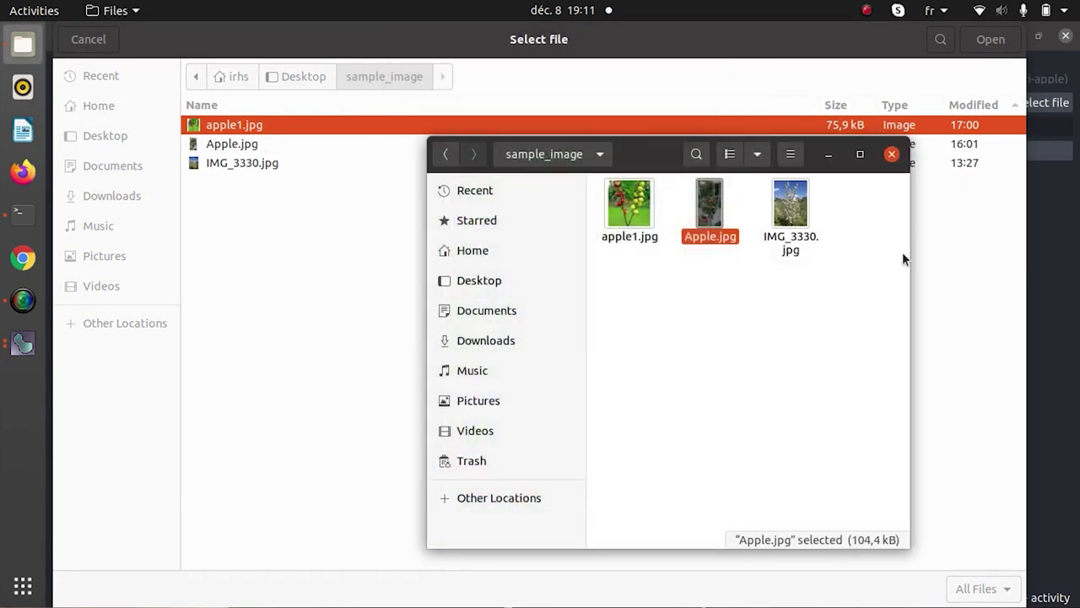
pyautogui.moveTo(711, 211); pyautogui.dragTo(388, 158)
pyautogui.click(891, 154)
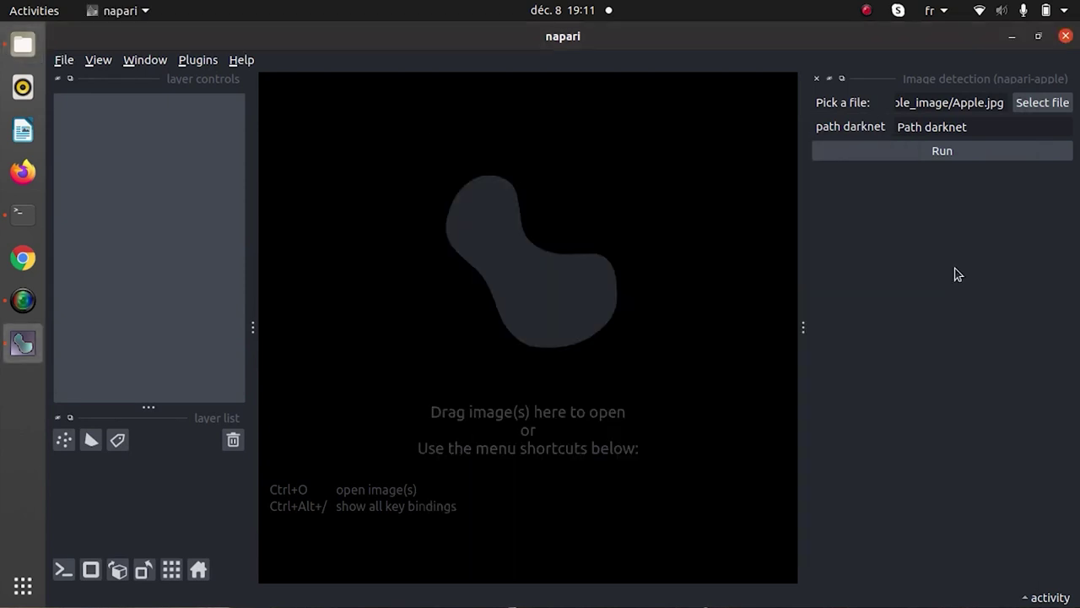
# - Set path darknet to /home/irhs/Documents/Herearii/darknet and run the detection
pyautogui.tripleClick(926, 123)
pyautogui.write('/home/irhs/Doc')
pyautogui.write('uments/')
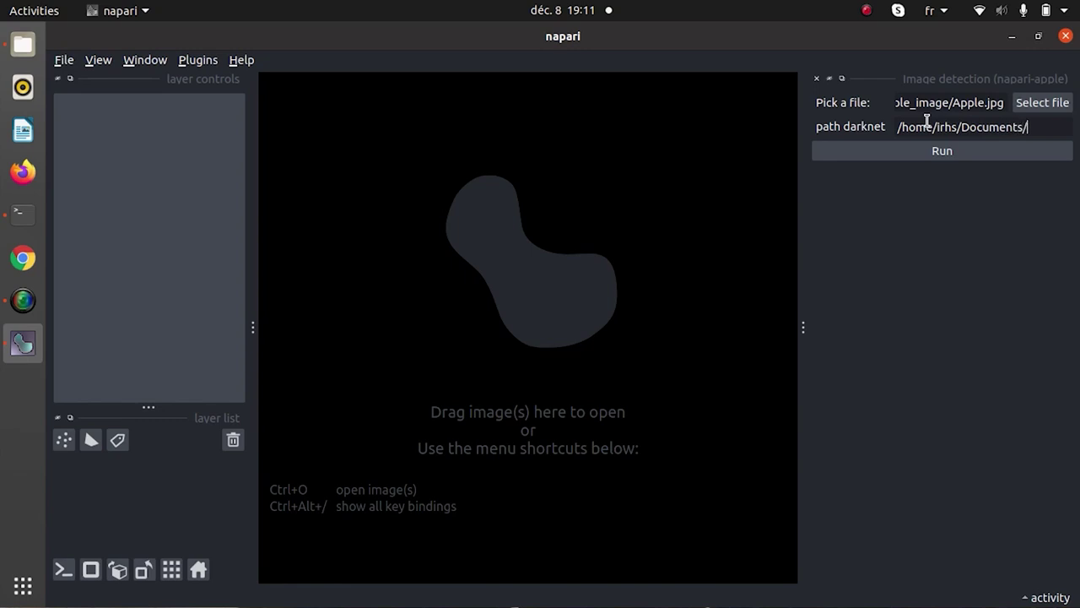
pyautogui.write('Hereari')
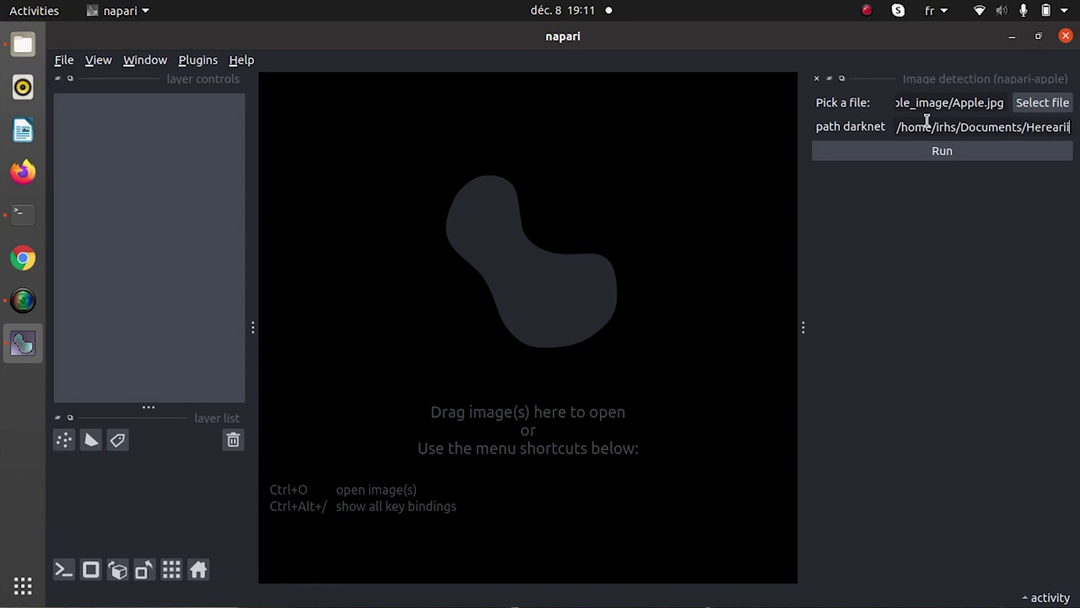
pyautogui.write('i/darknet')
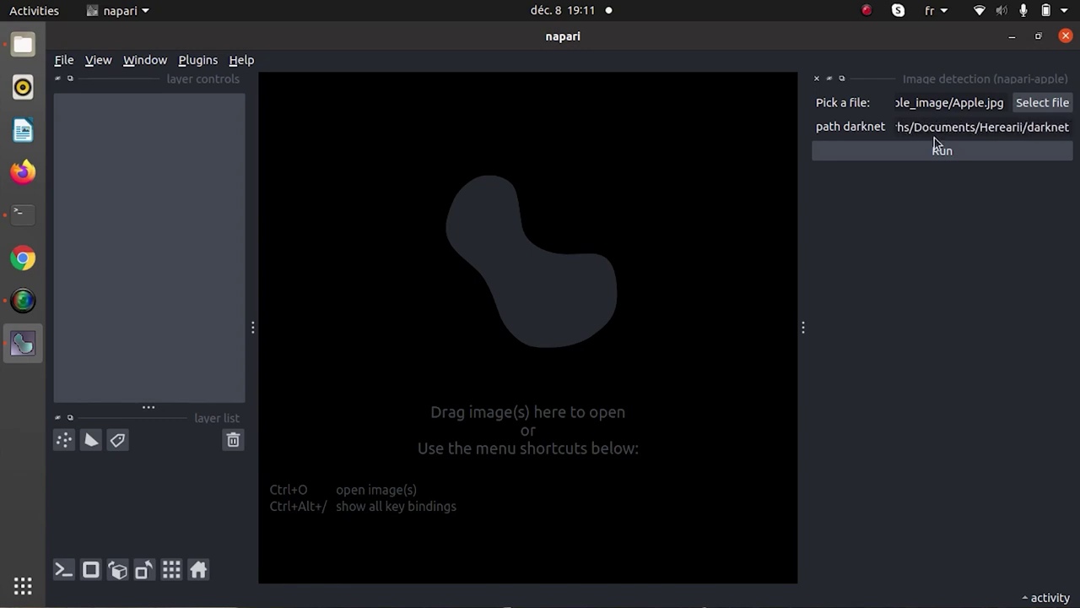
pyautogui.click(937, 149)
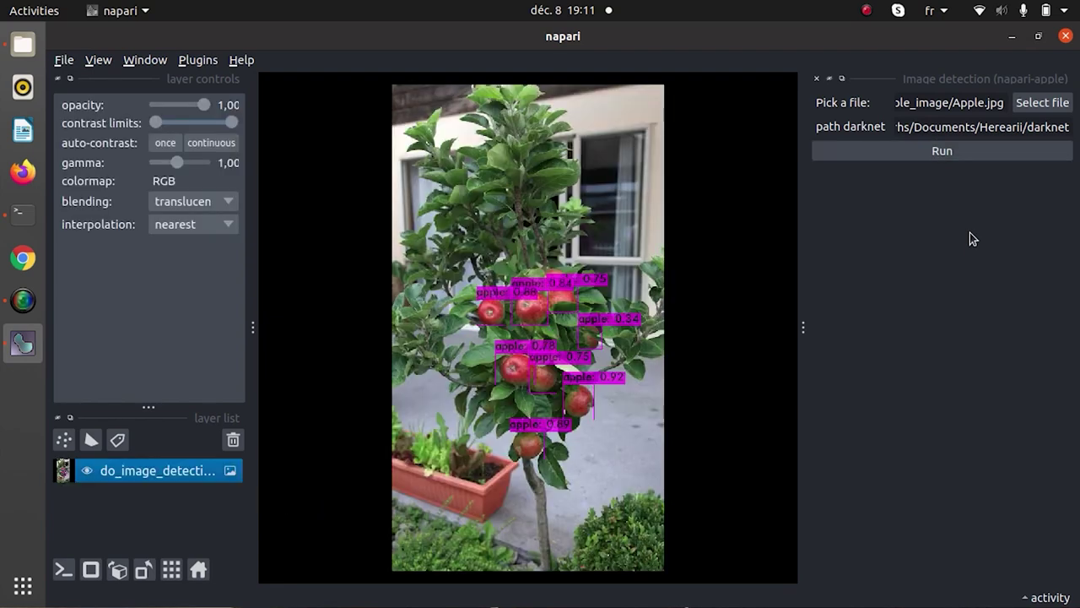
# - Open predictions.jpg from Documents/Herearii/darknet in Files to see the labelled apples
pyautogui.click(24, 54)
pyautogui.click(479, 311)
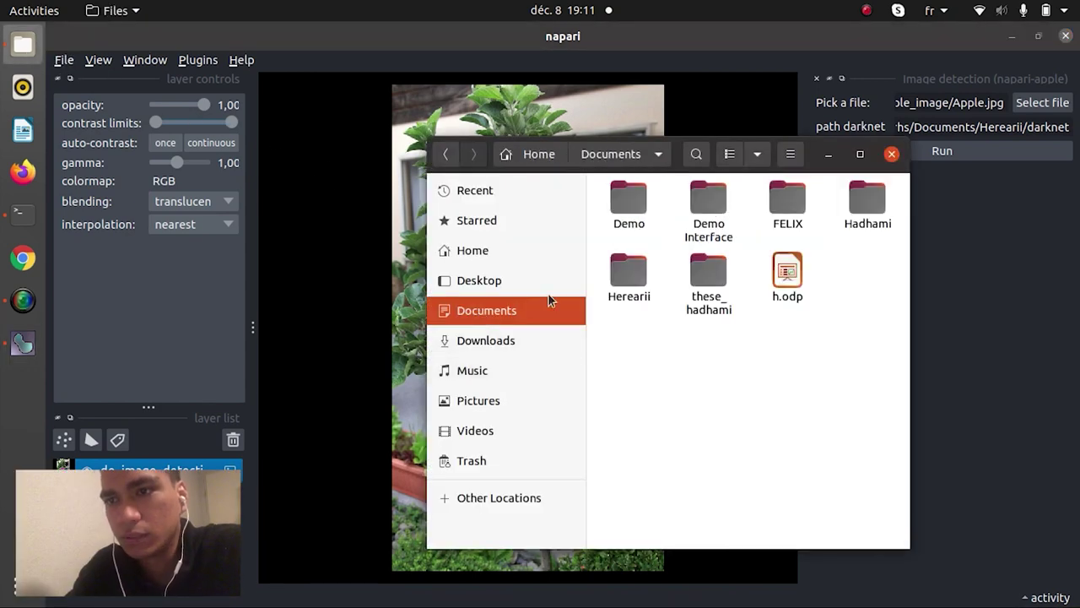
pyautogui.doubleClick(637, 269)
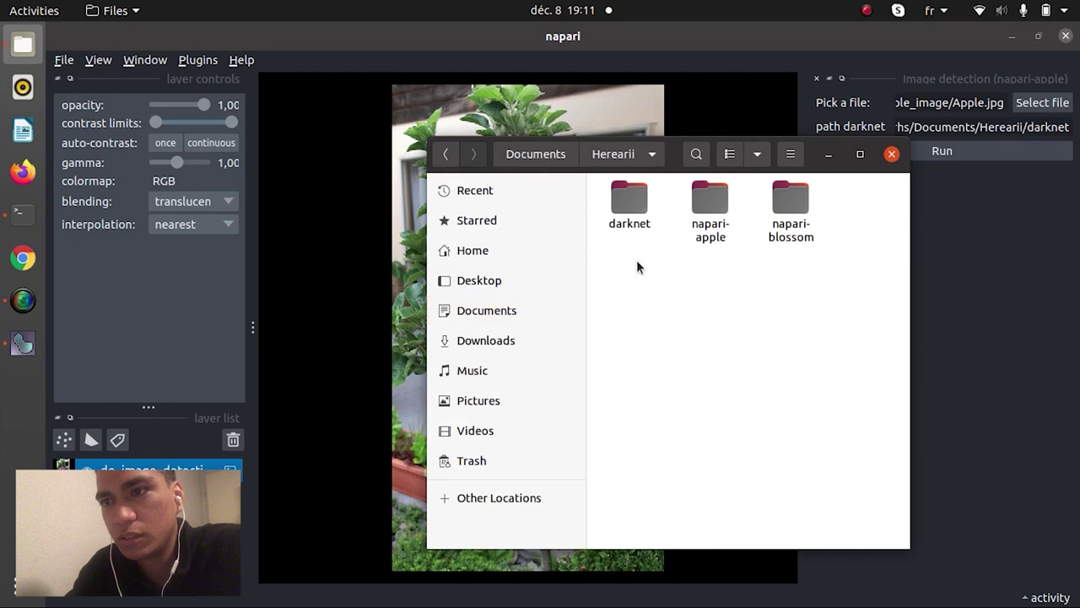
pyautogui.doubleClick(619, 204)
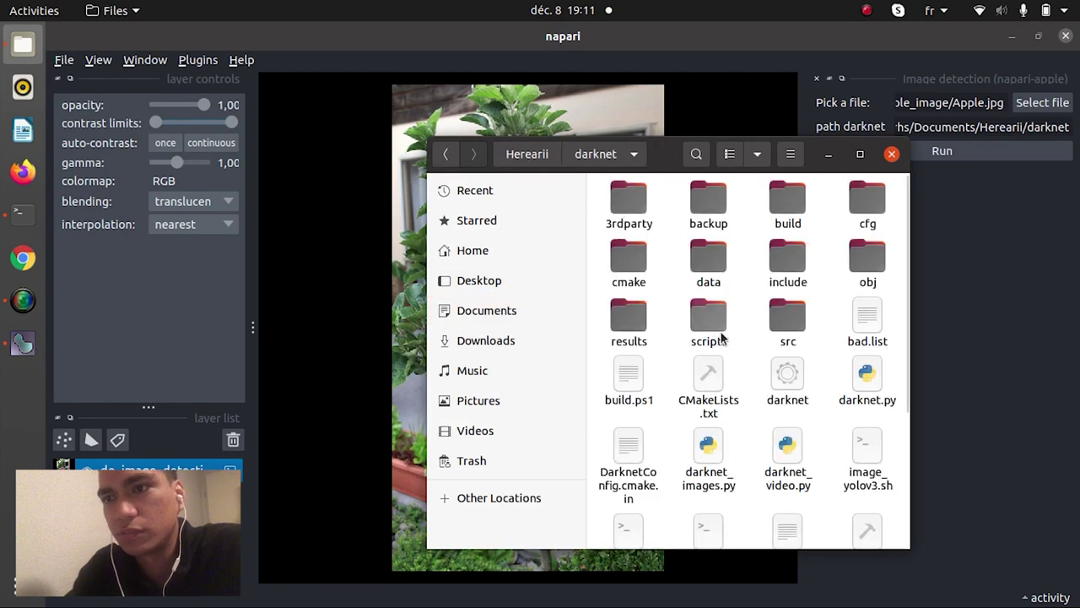
pyautogui.scroll(-3, 724, 329)
pyautogui.doubleClick(787, 418)
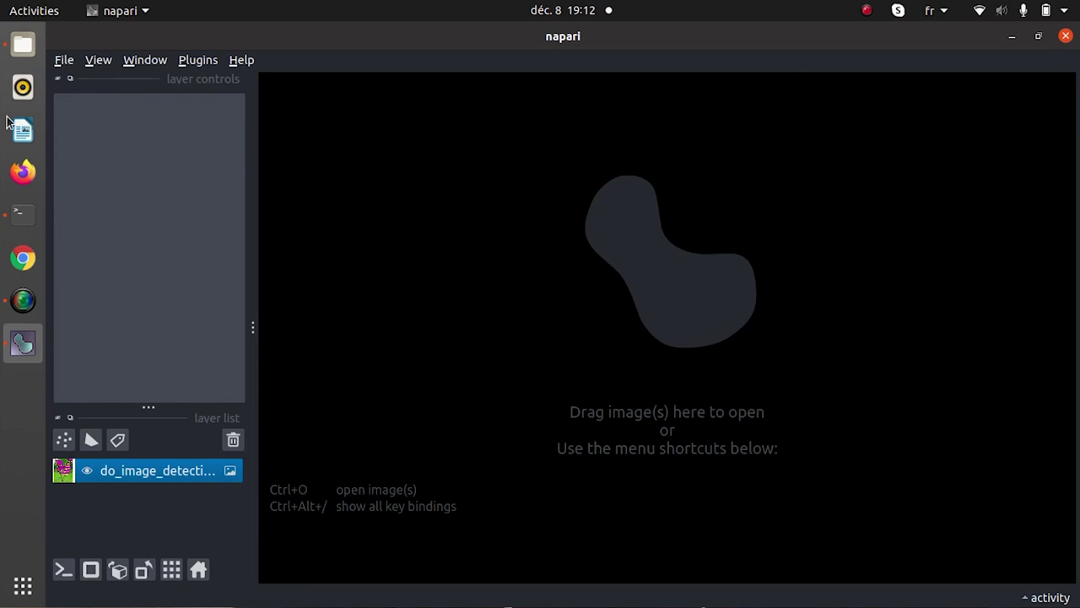
# - Load IMG_3330.jpg through the napari-blossom Get data panel as the get_data result layer
pyautogui.click(204, 60)
pyautogui.moveTo(273, 140)
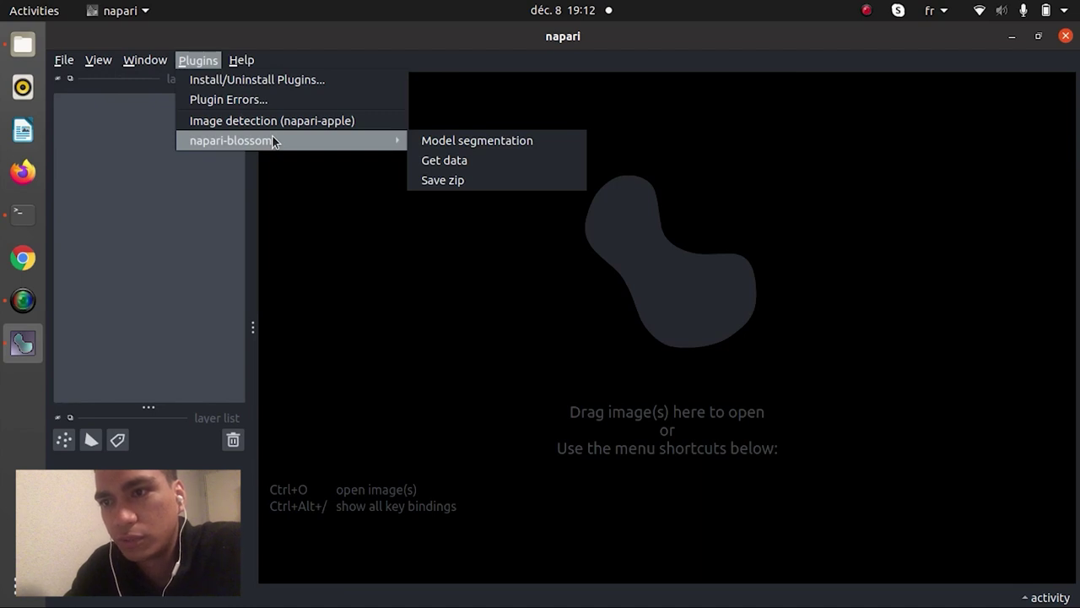
pyautogui.click(451, 160)
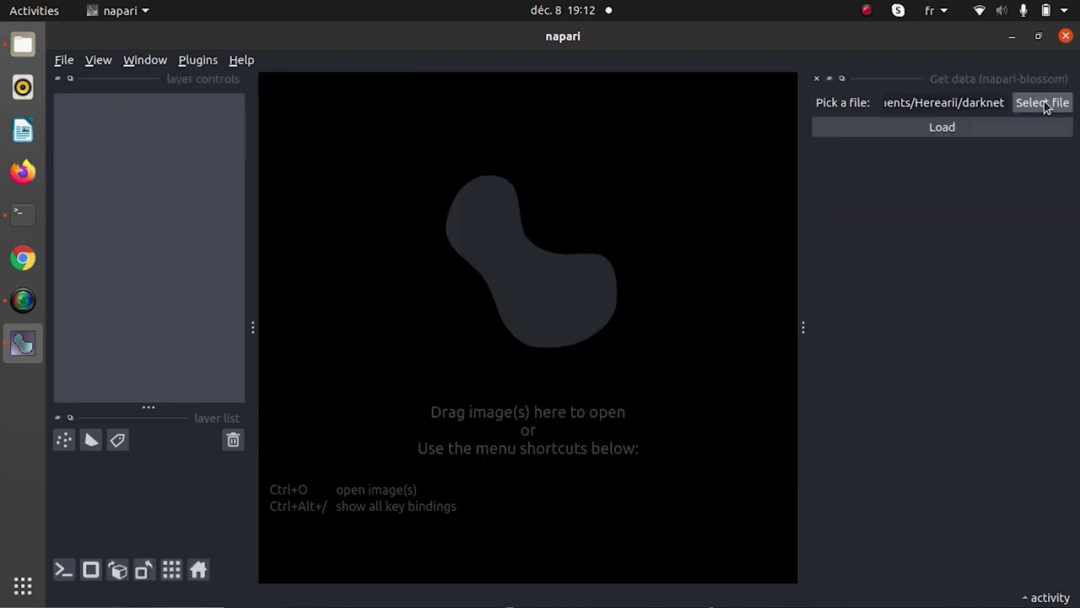
pyautogui.click(1043, 102)
pyautogui.doubleClick(281, 168)
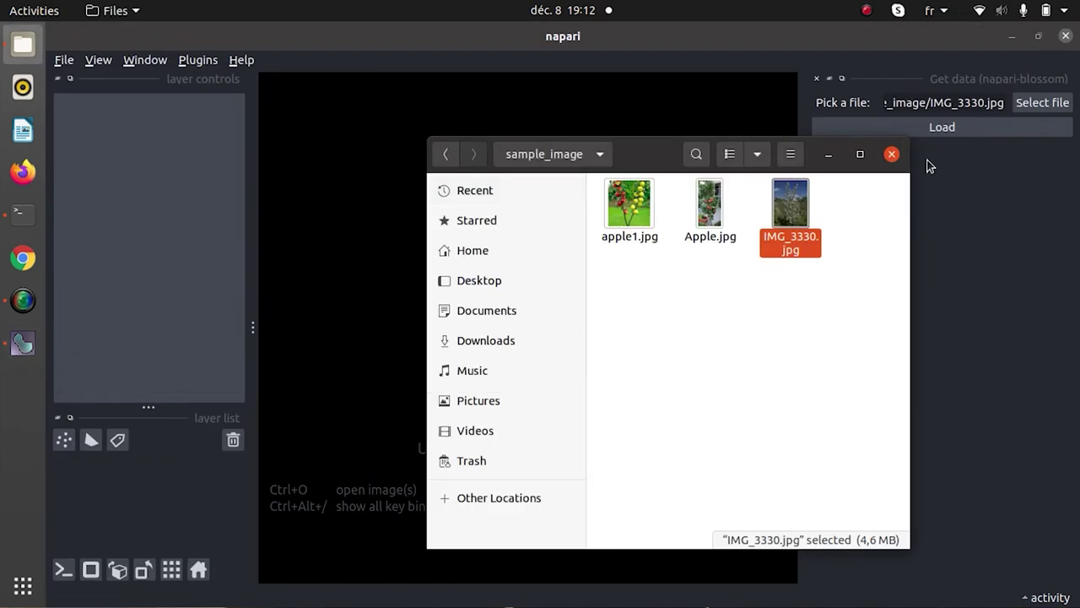
pyautogui.click(975, 125)
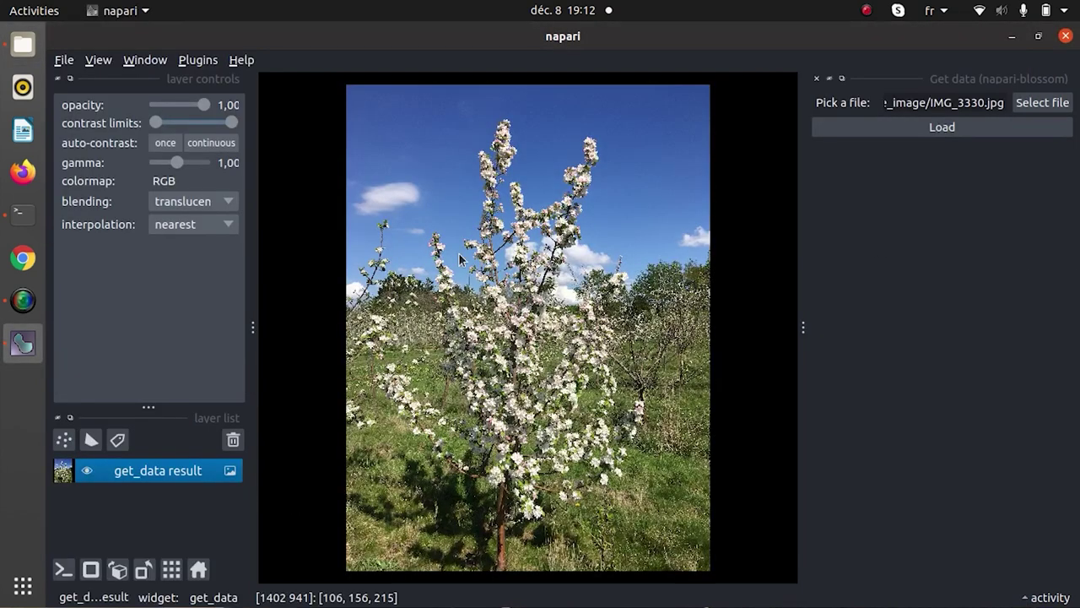
# - Run napari-blossom Model segmentation on the get_data result to add the do_model_segmentation labels layer
pyautogui.click(198, 61)
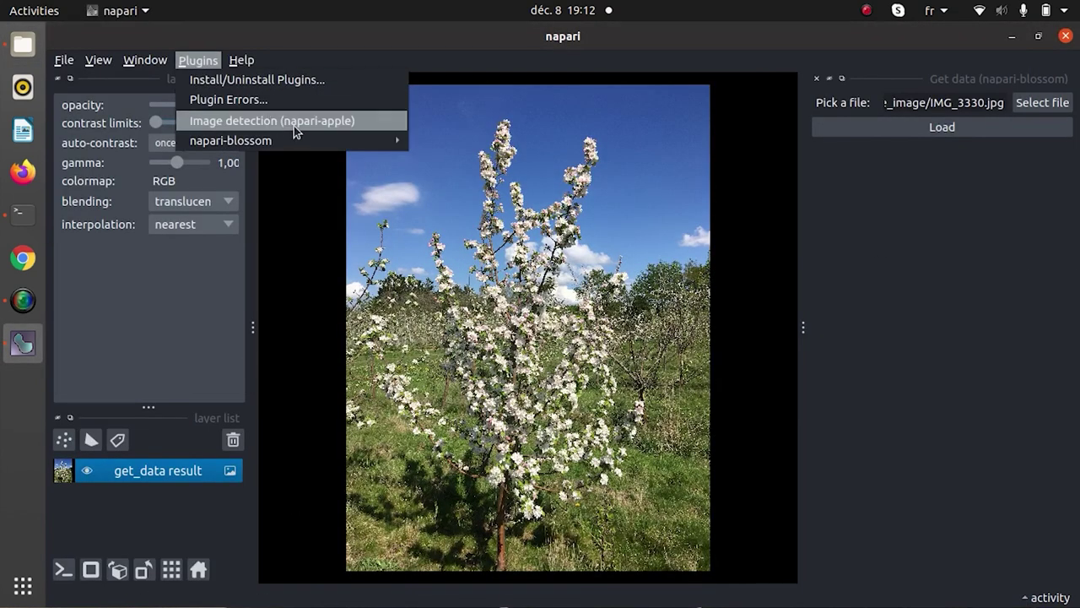
pyautogui.moveTo(310, 147)
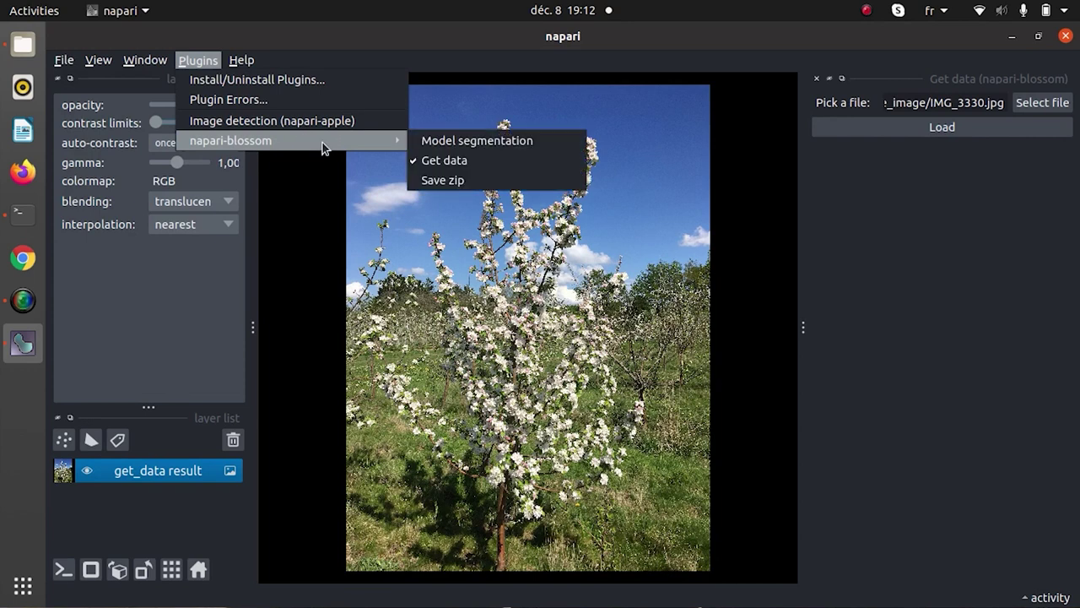
pyautogui.click(458, 142)
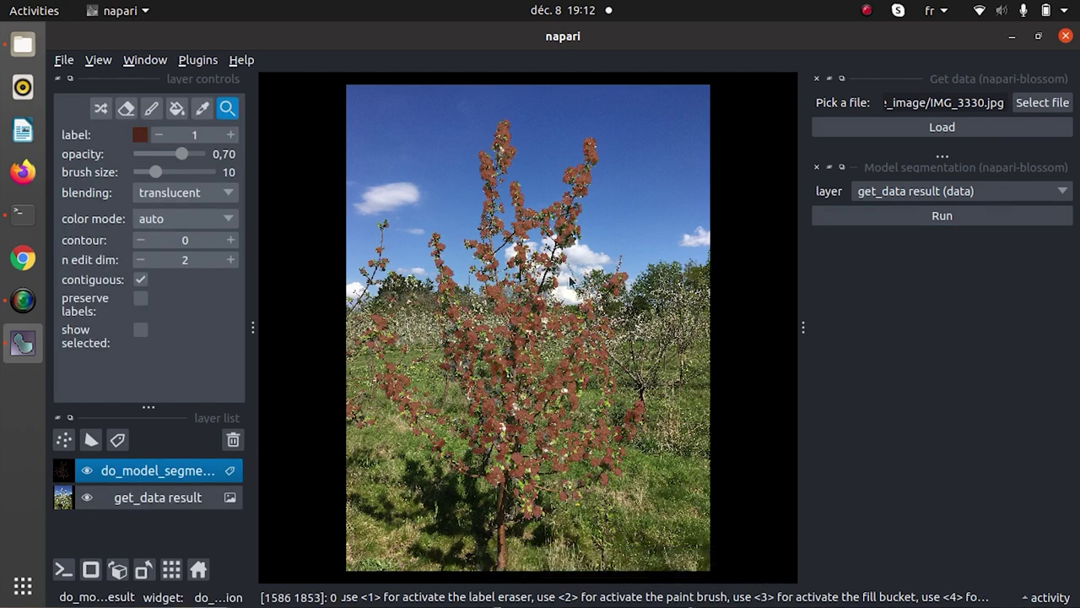
pyautogui.click(198, 60)
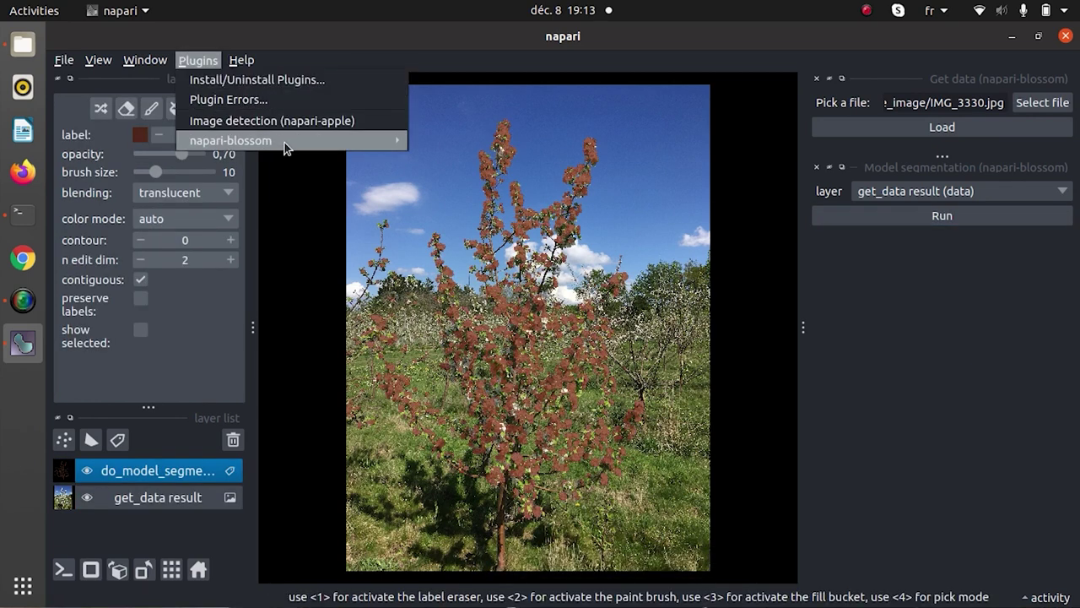
# - Dock the napari-blossom Save zip panel and start saving the zip
pyautogui.moveTo(287, 142)
pyautogui.click(460, 179)
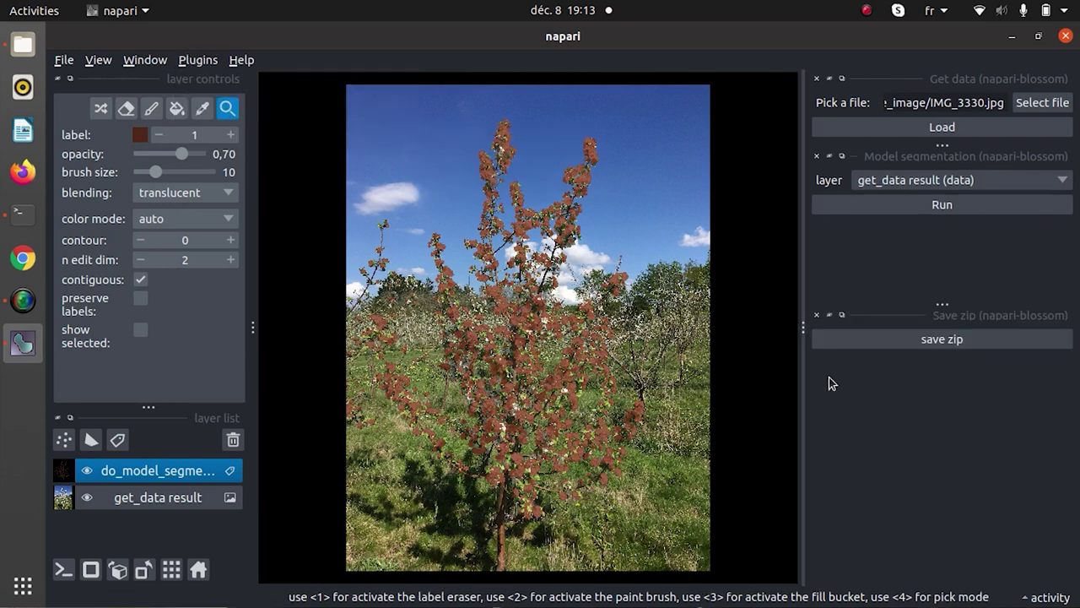
pyautogui.click(875, 337)
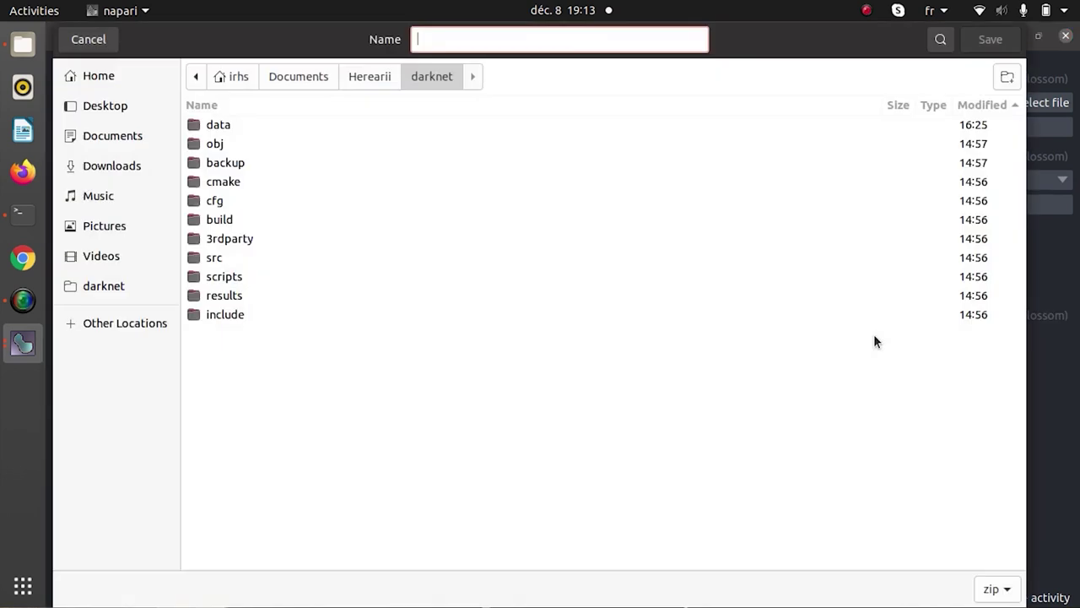
# - In the save dialog, browse via the Desktop and begin naming the file 'outu'
pyautogui.click(124, 102)
pyautogui.click(221, 124)
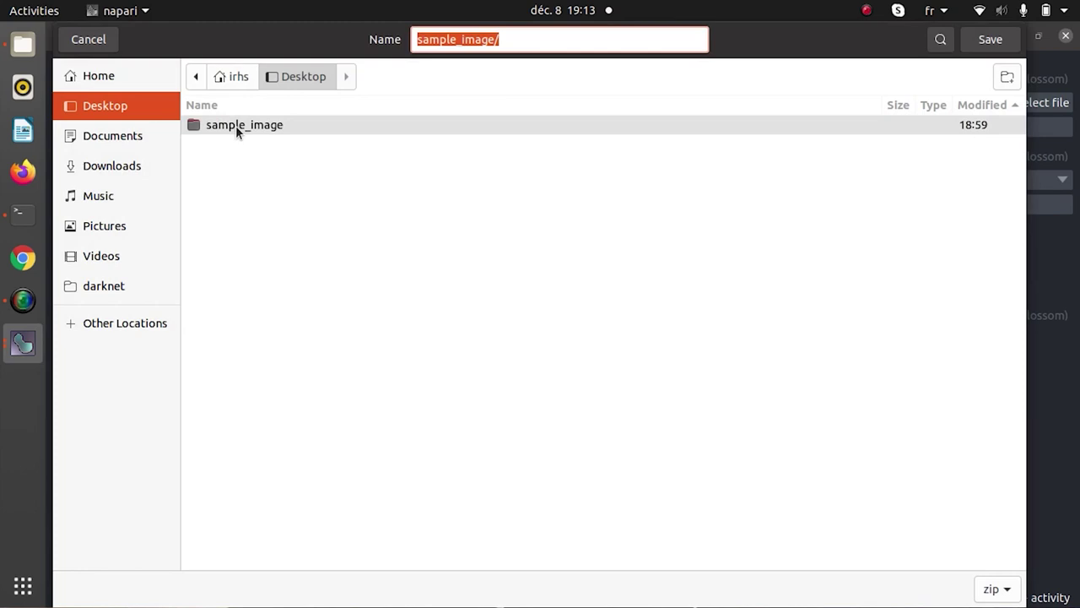
pyautogui.doubleClick(235, 124)
pyautogui.click(306, 82)
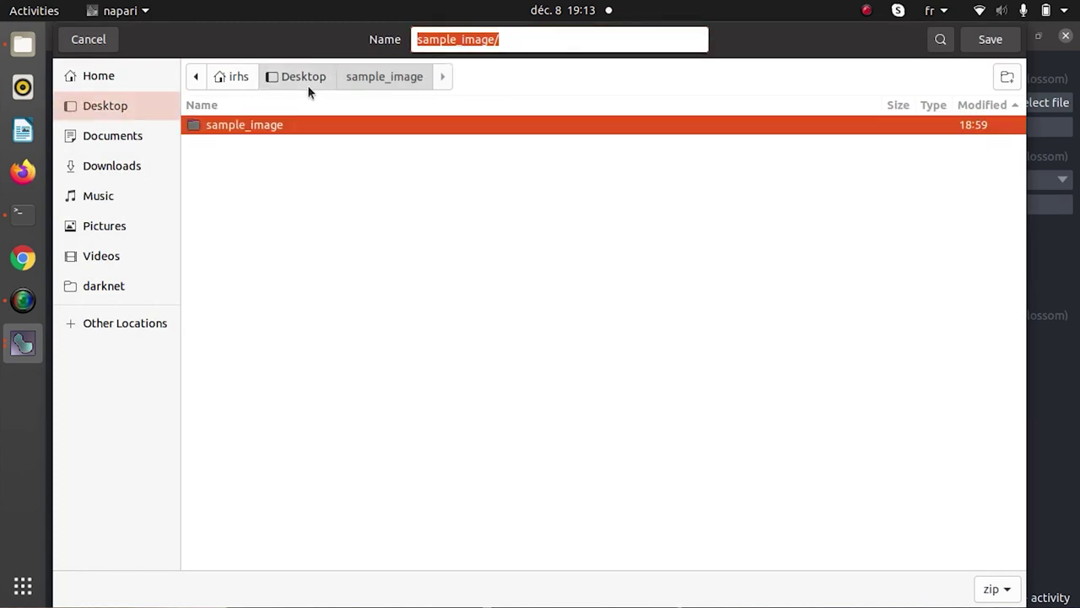
pyautogui.click(500, 40)
pyautogui.doubleClick(499, 39)
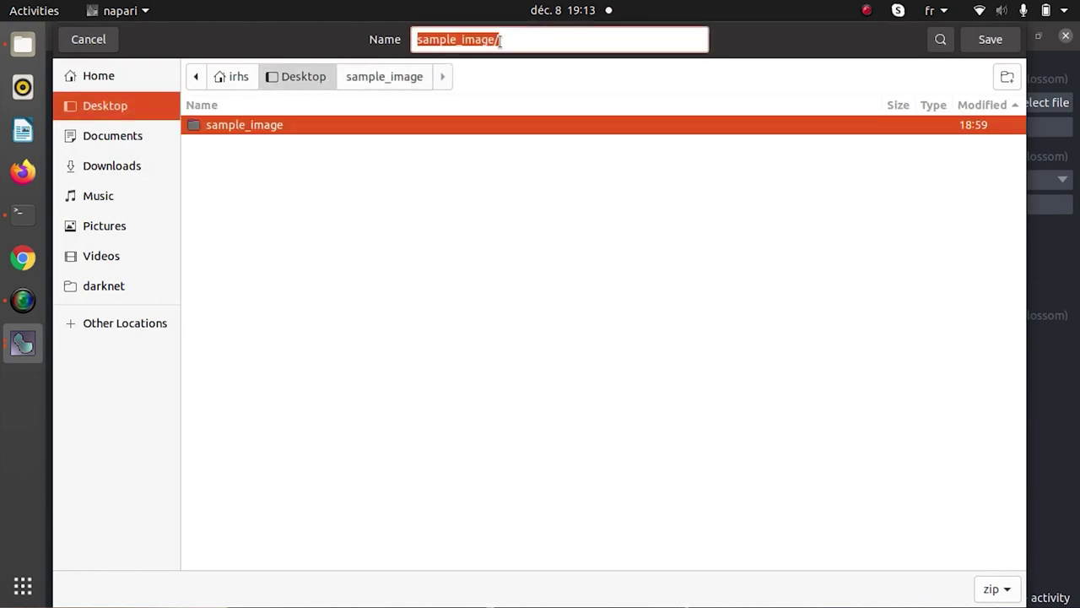
pyautogui.write('outu')
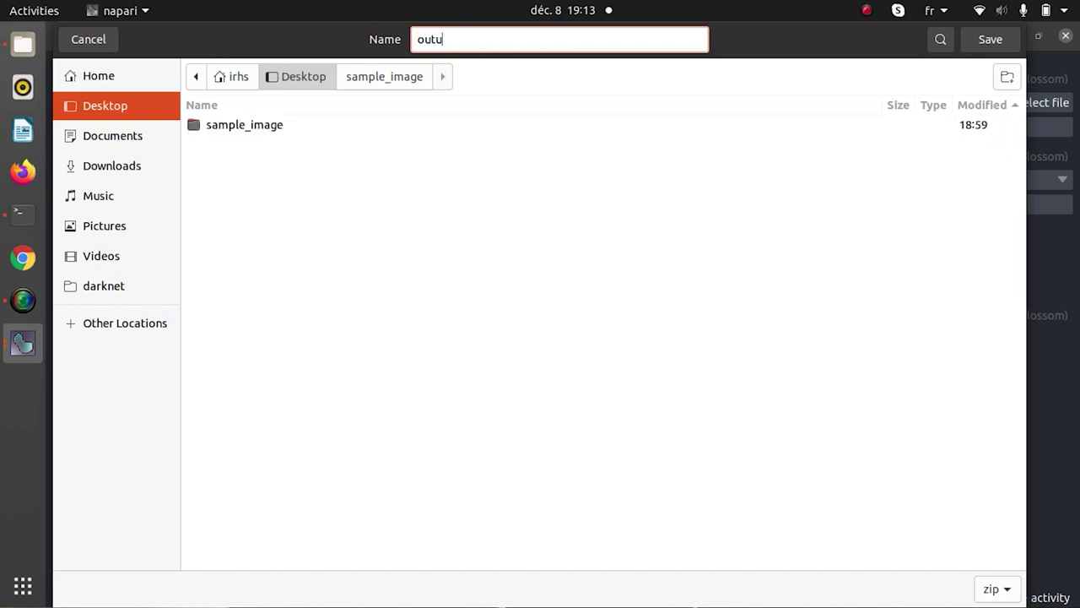